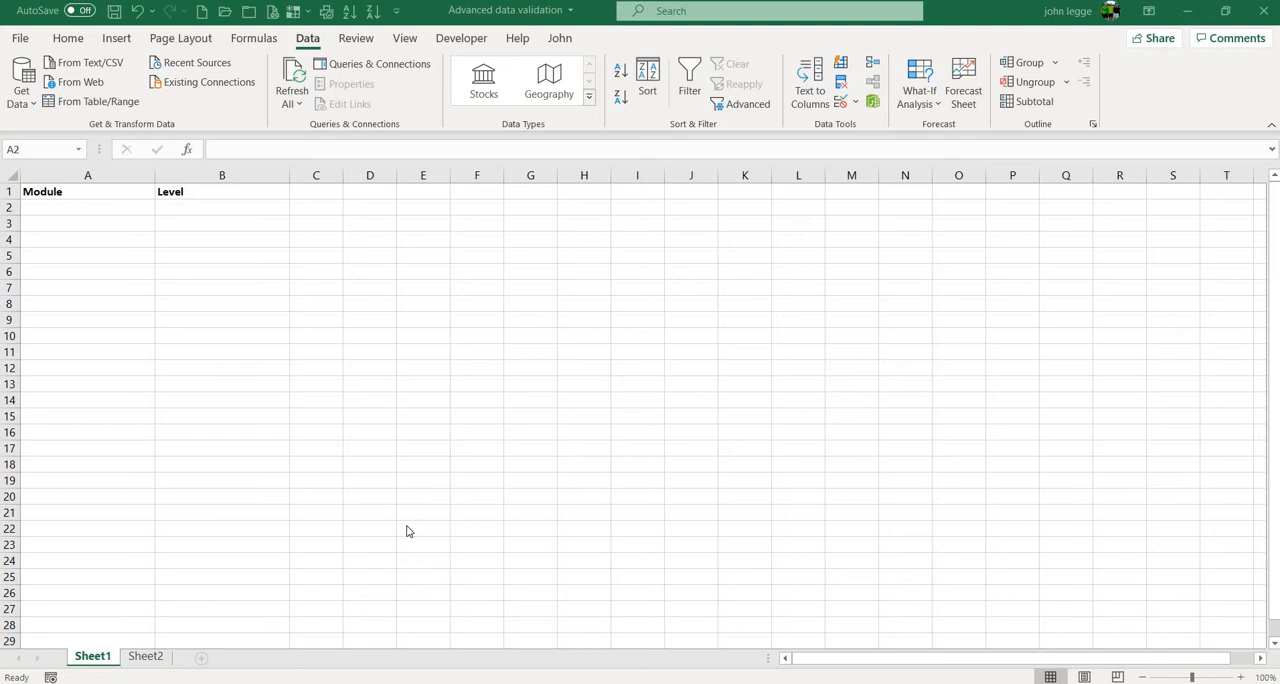
click(125, 205)
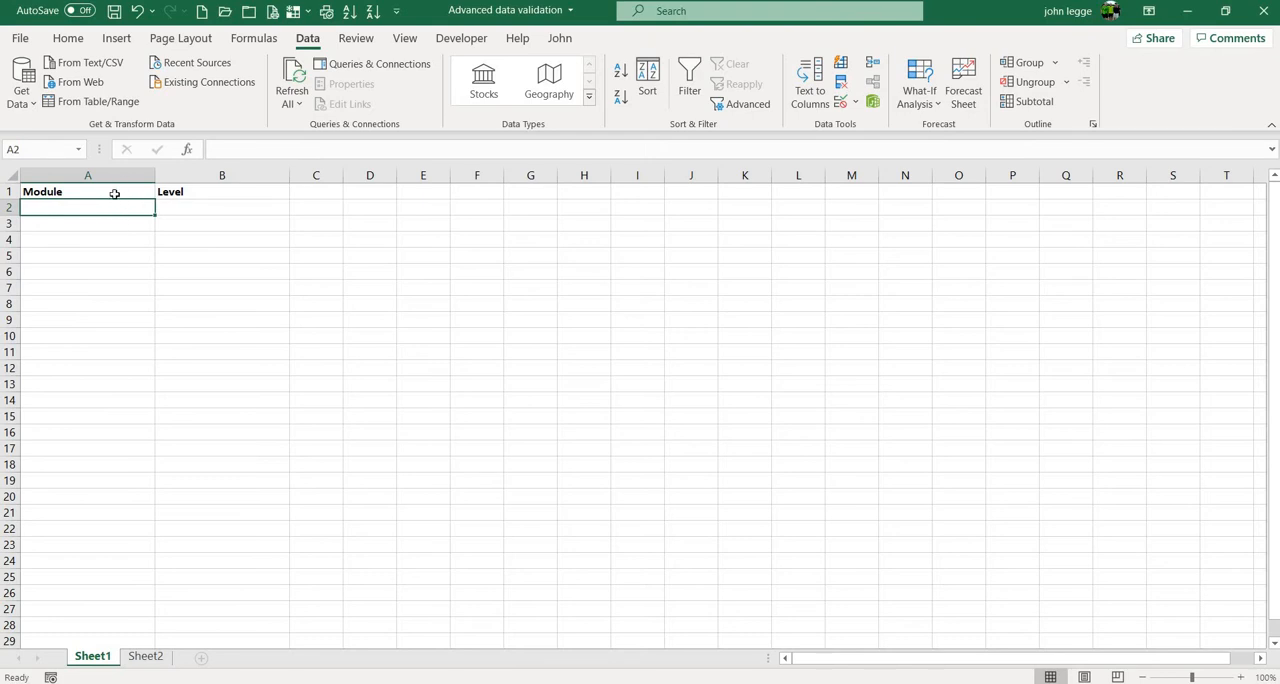
click(193, 209)
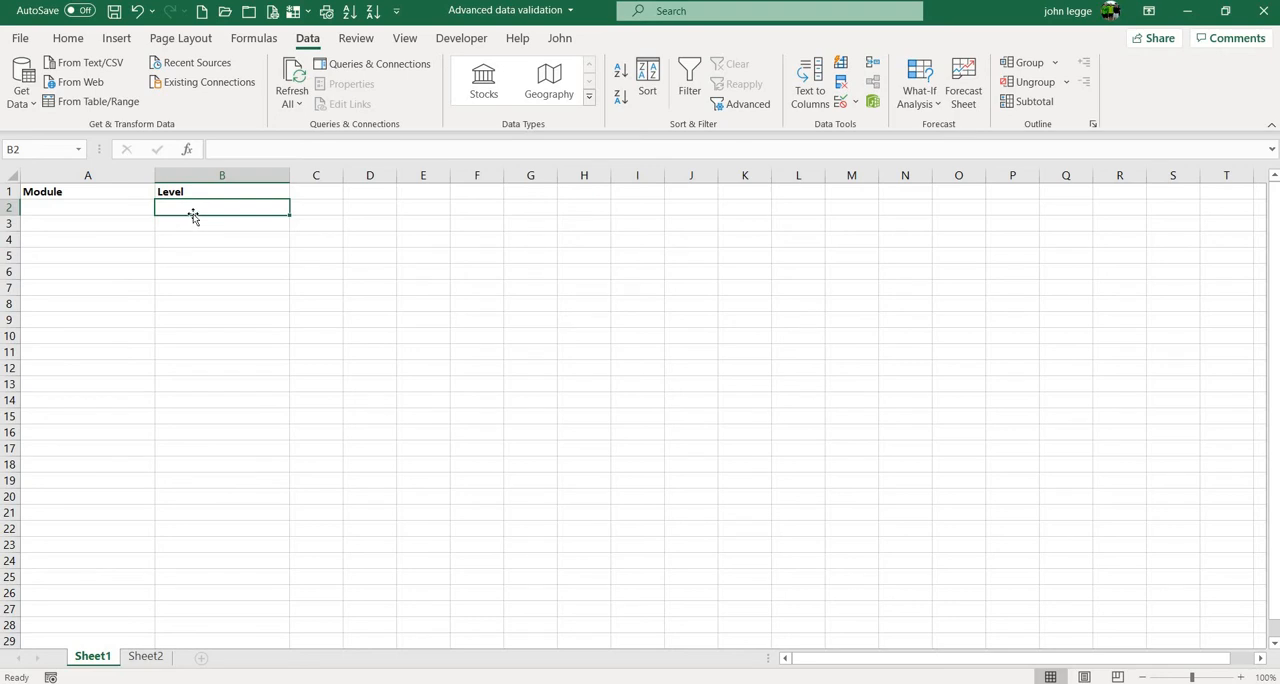
click(124, 206)
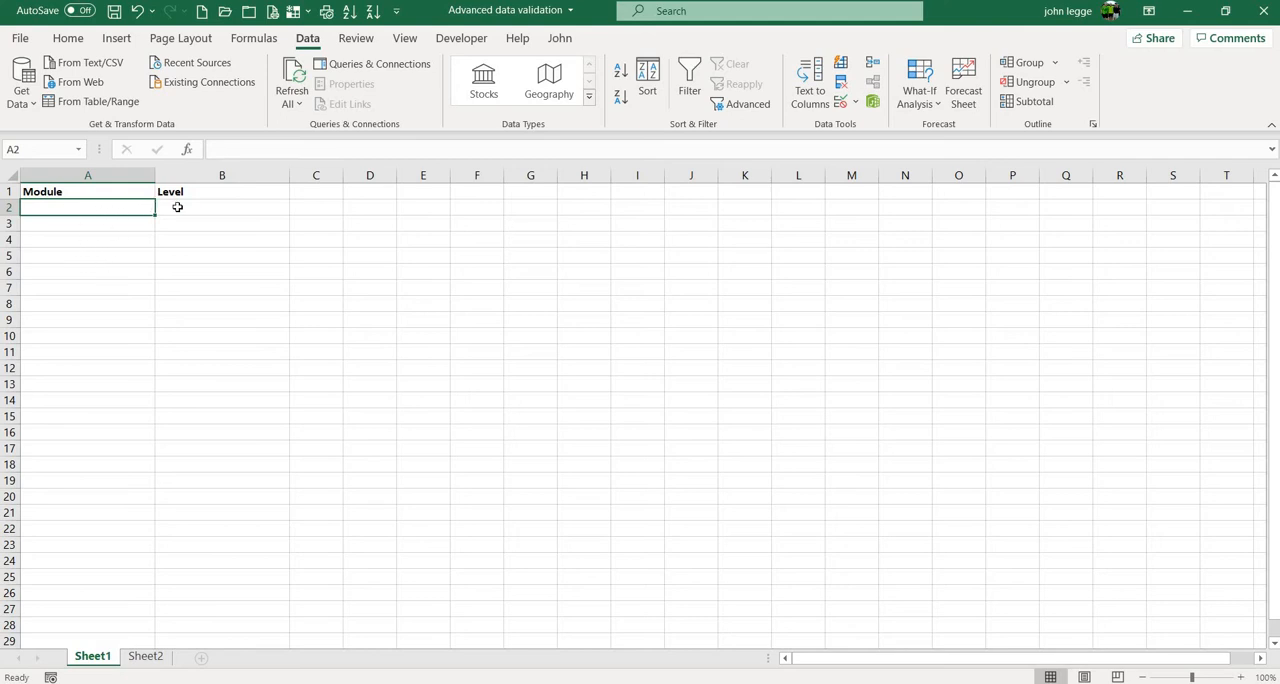
click(230, 208)
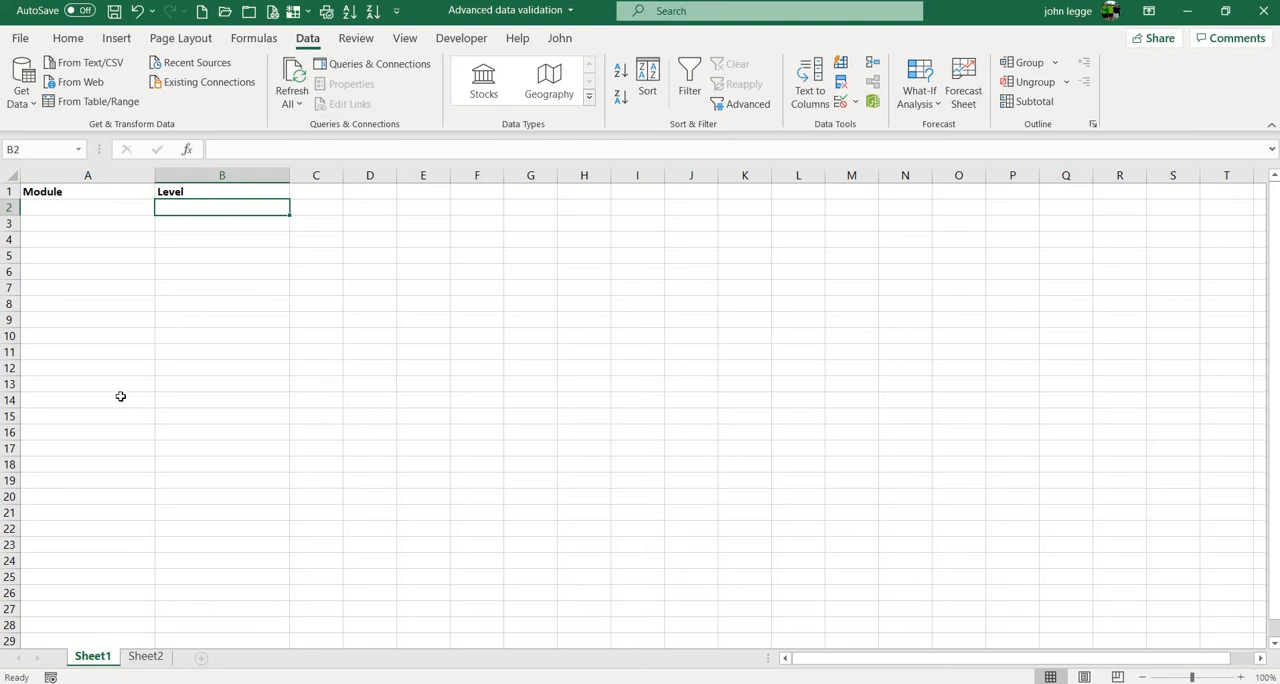
click(108, 207)
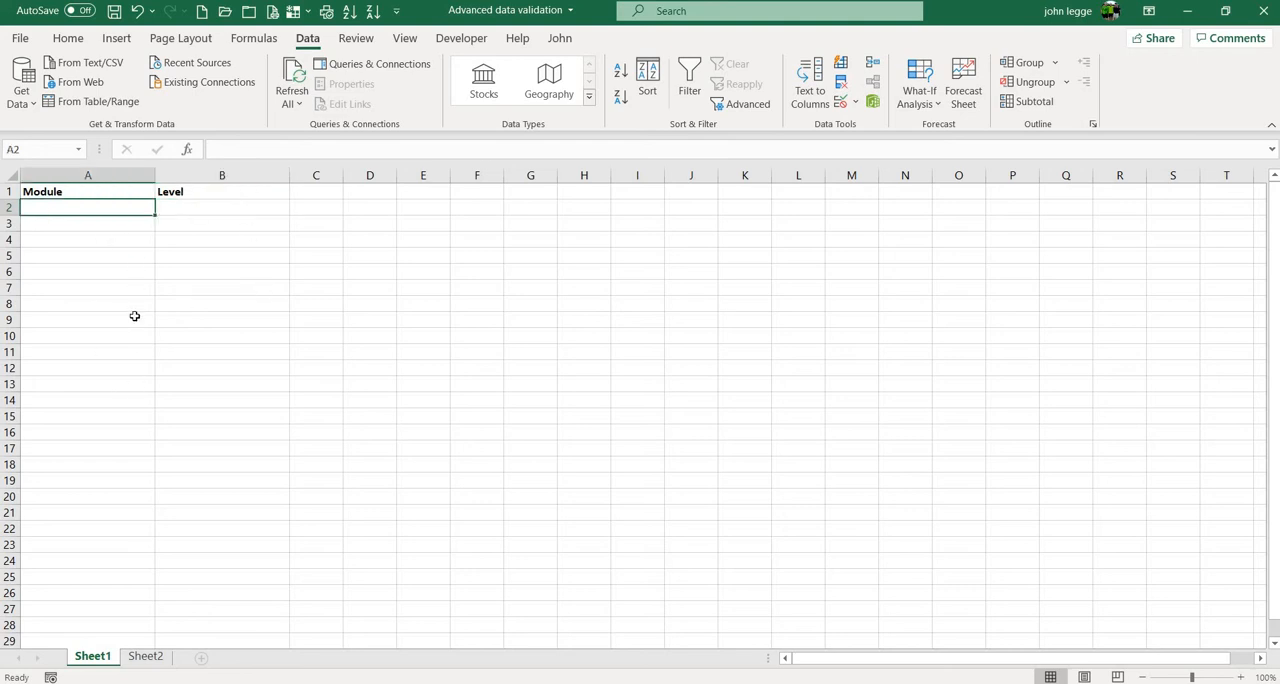
- Examine the named ranges on Sheet2 holding the module list in column A and the Excel levels in column C
click(147, 657)
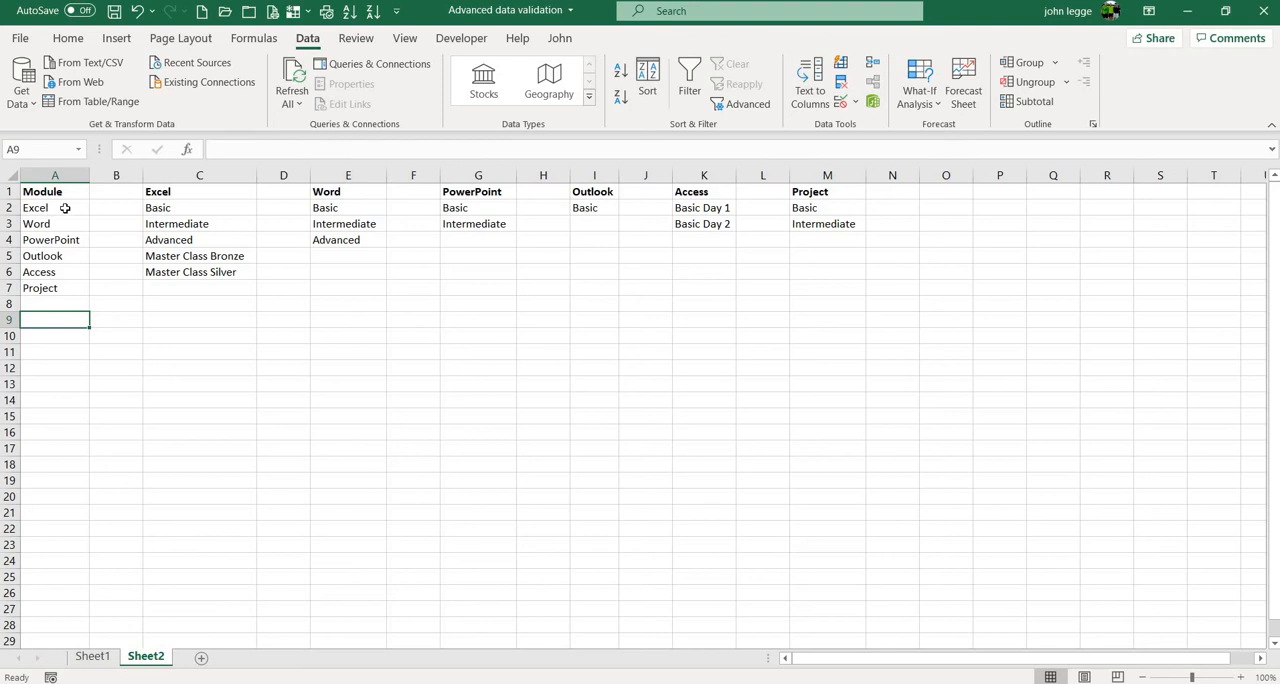
drag(64, 207, 50, 292)
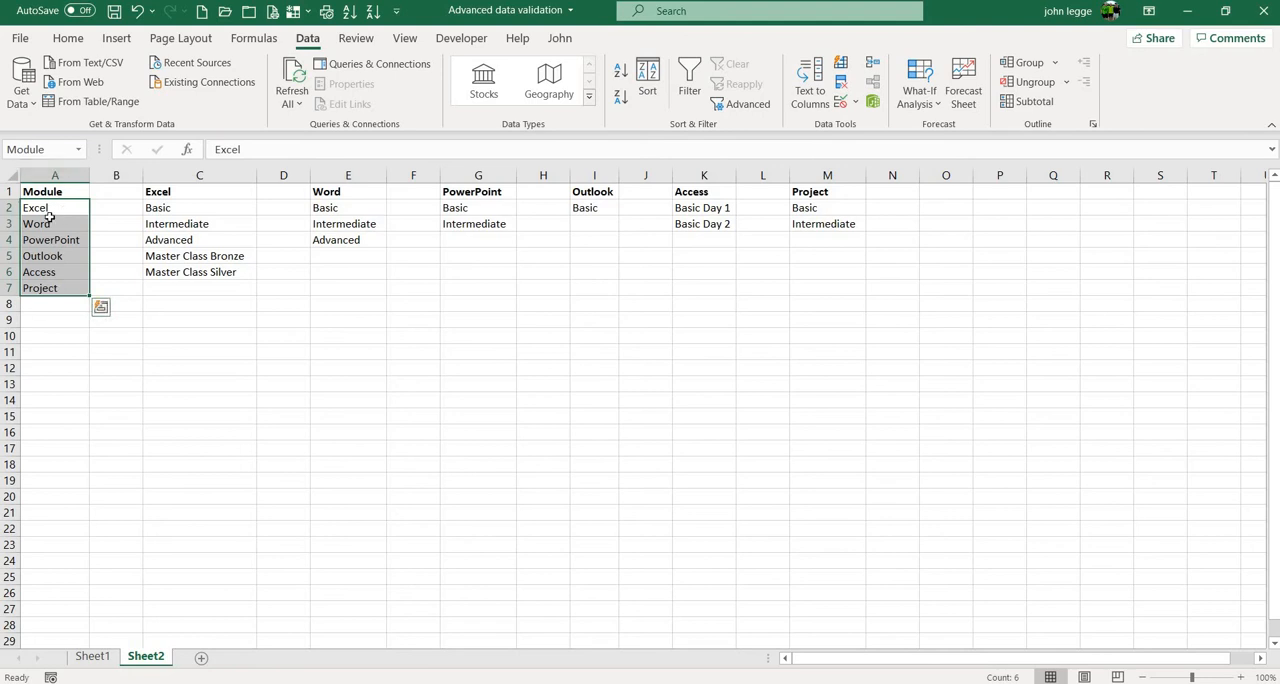
click(165, 240)
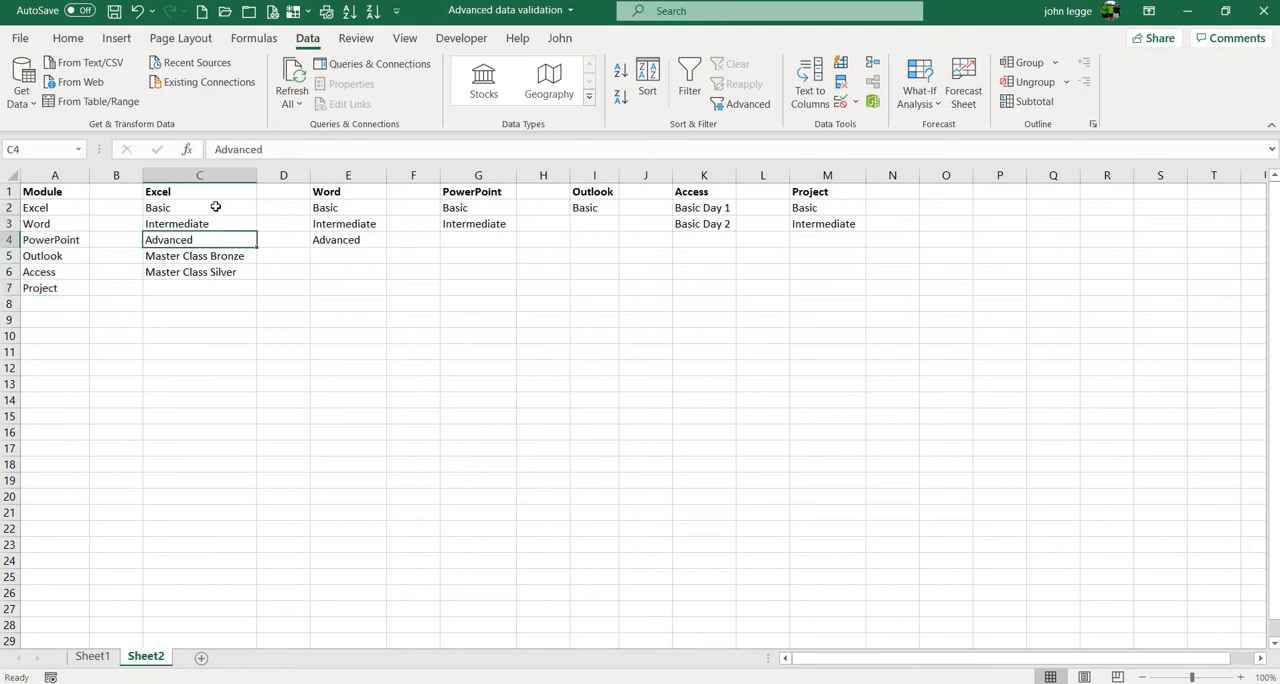
drag(215, 206, 226, 271)
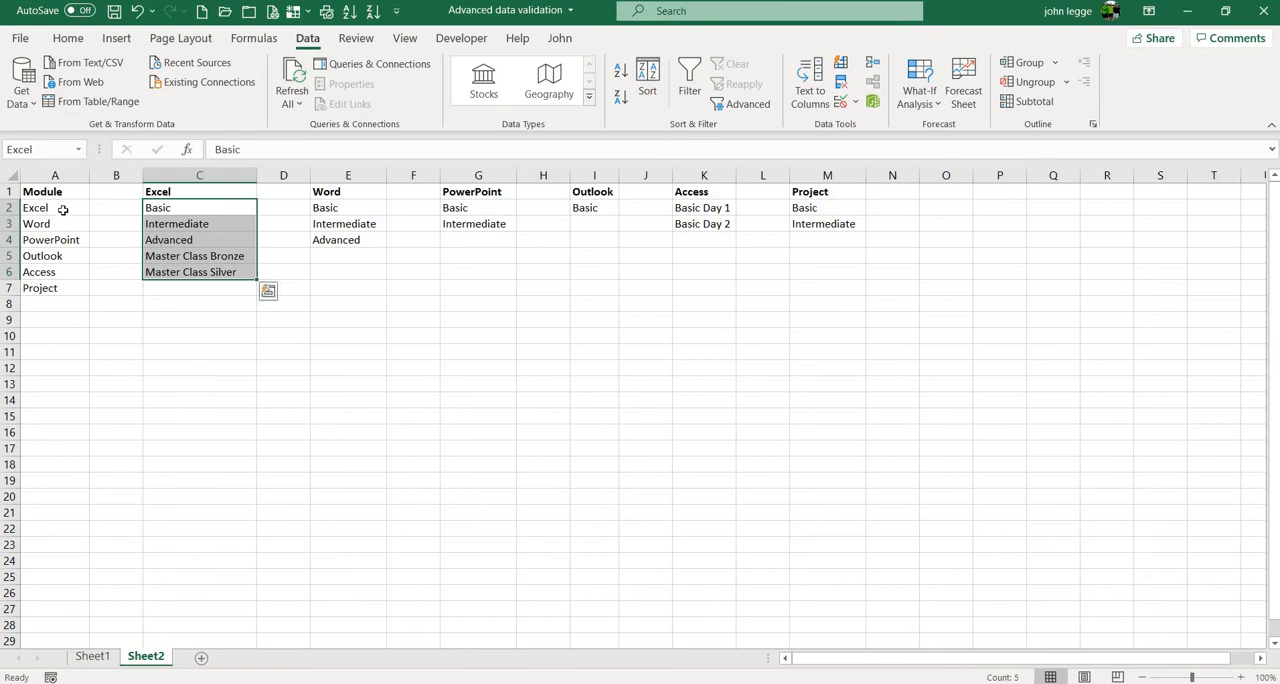
click(61, 318)
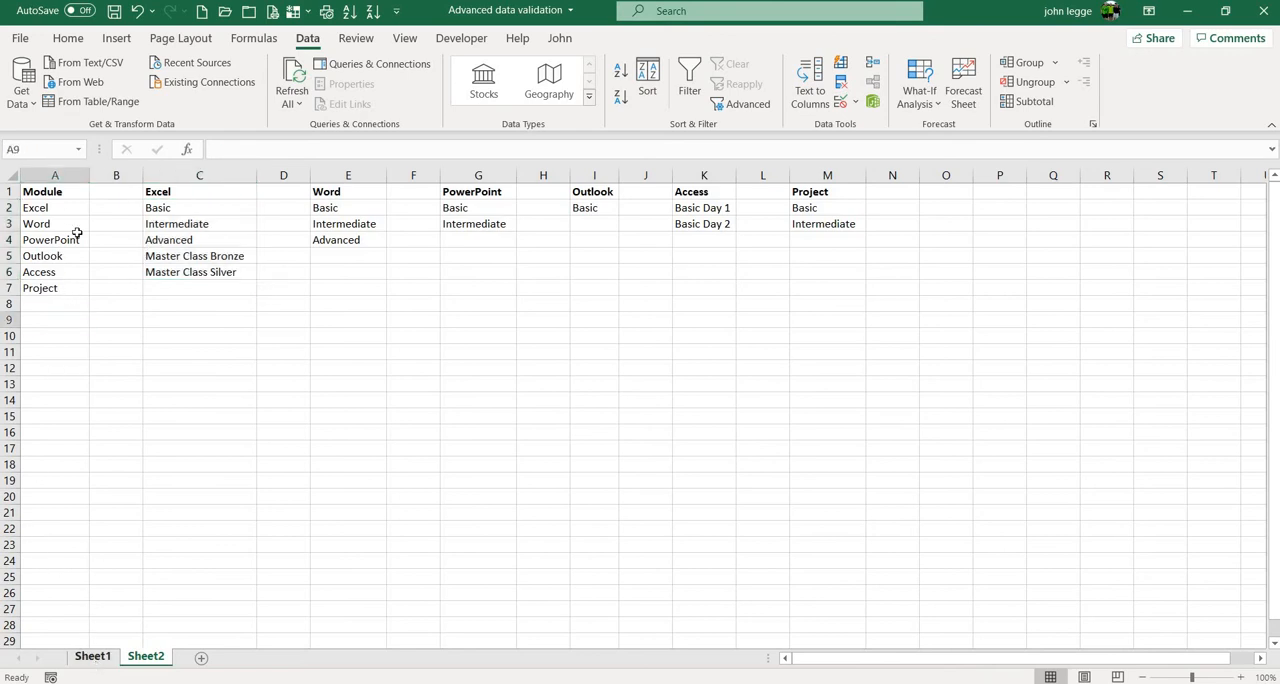
- Add list data validation with the source =Module to cell A2 on Sheet1 and check the choices it offers
key(ctrl+Page_Up)
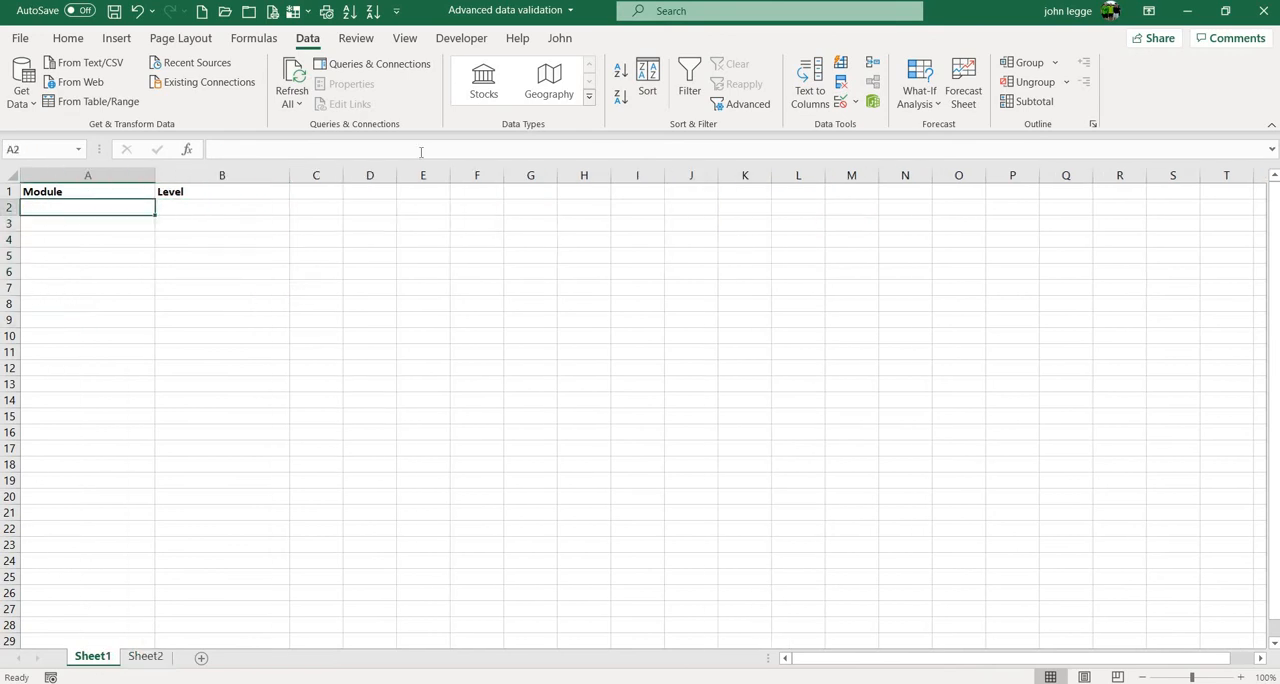
click(841, 104)
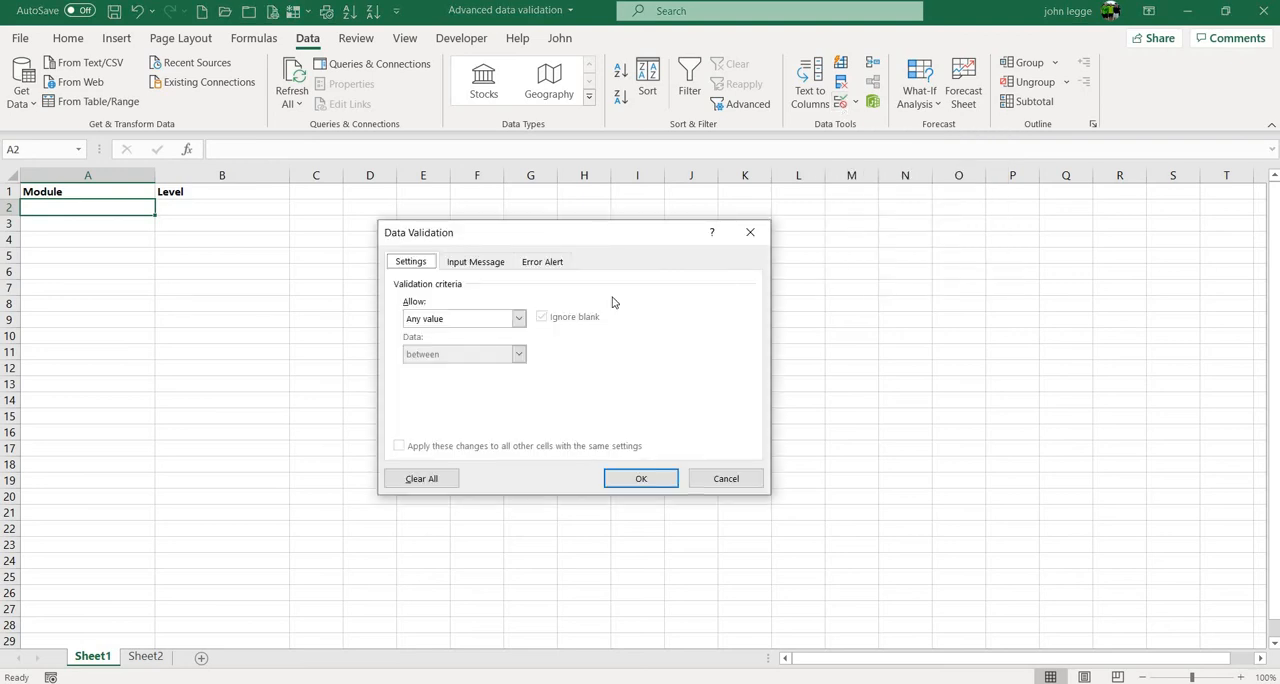
click(518, 318)
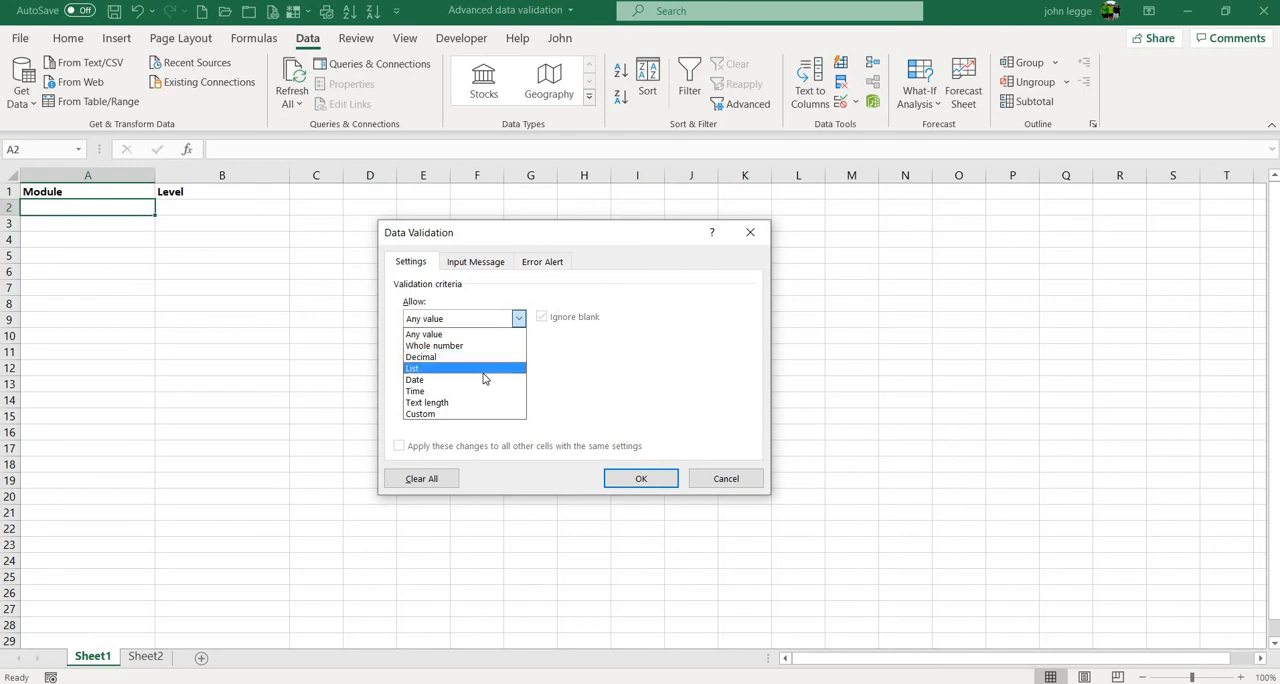
click(483, 369)
click(484, 387)
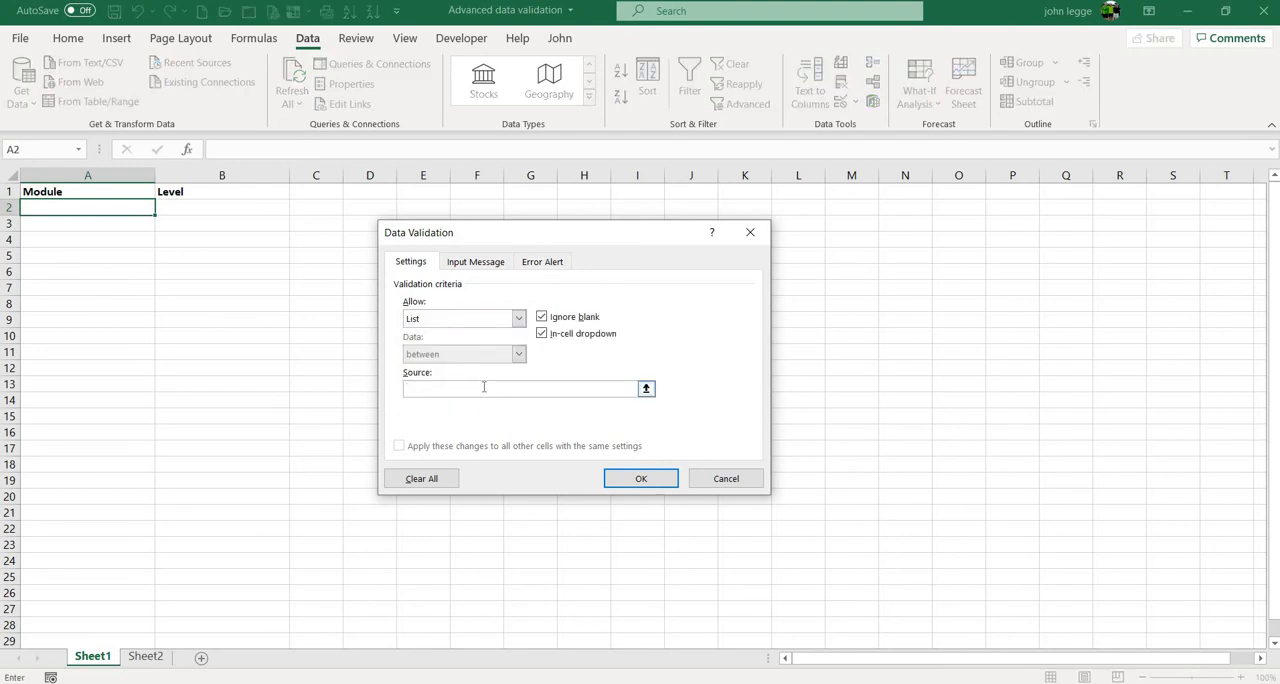
text(=Module)
click(653, 483)
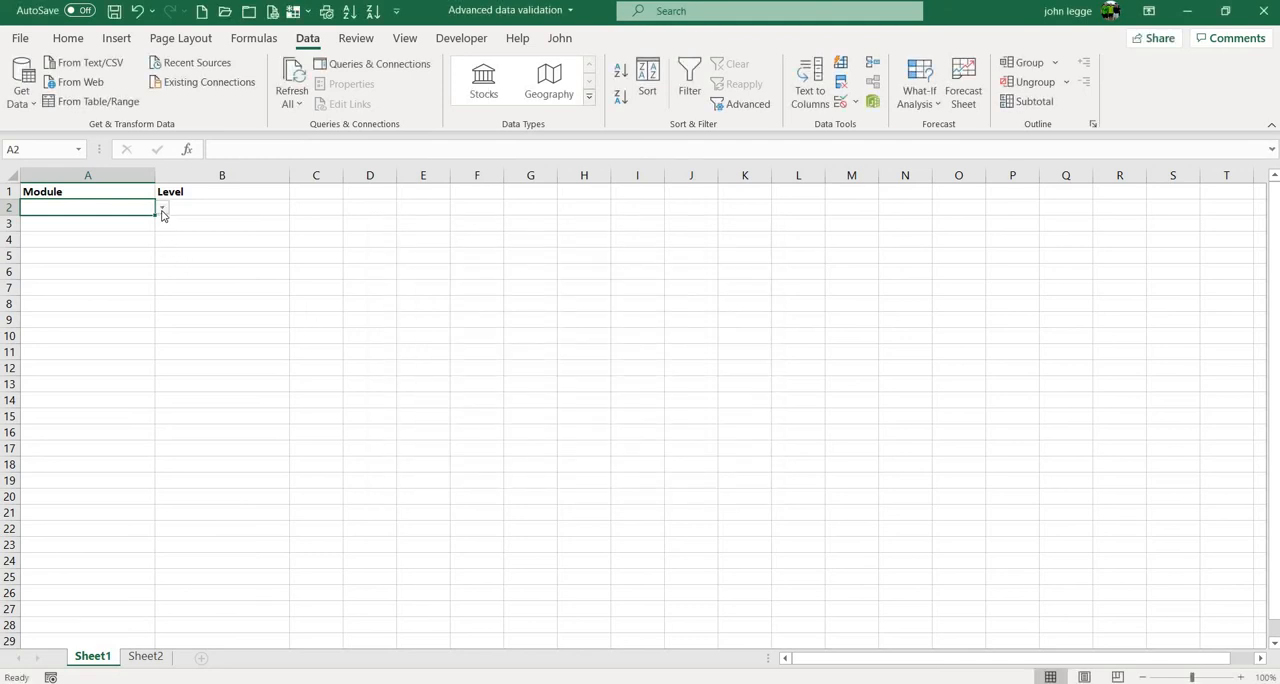
click(162, 208)
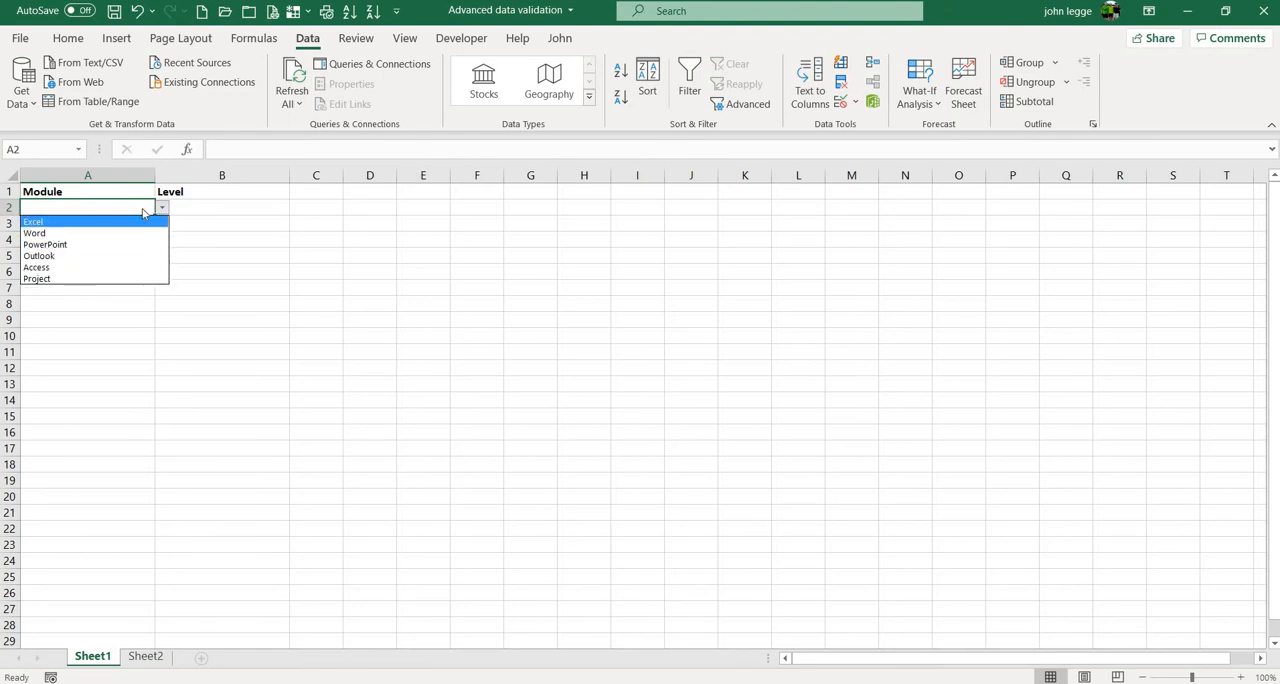
click(237, 213)
- Add list data validation to cell B2 with the source =INDIRECT($A$2), continuing despite the empty module cell
click(224, 210)
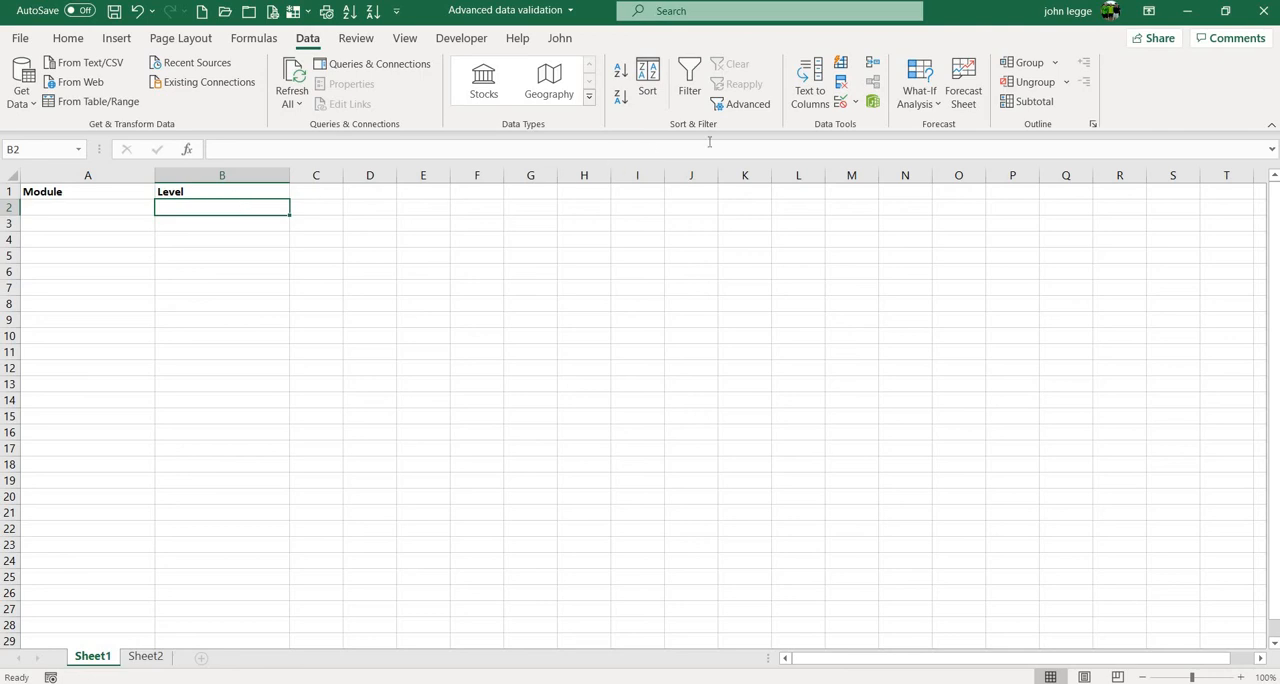
click(841, 101)
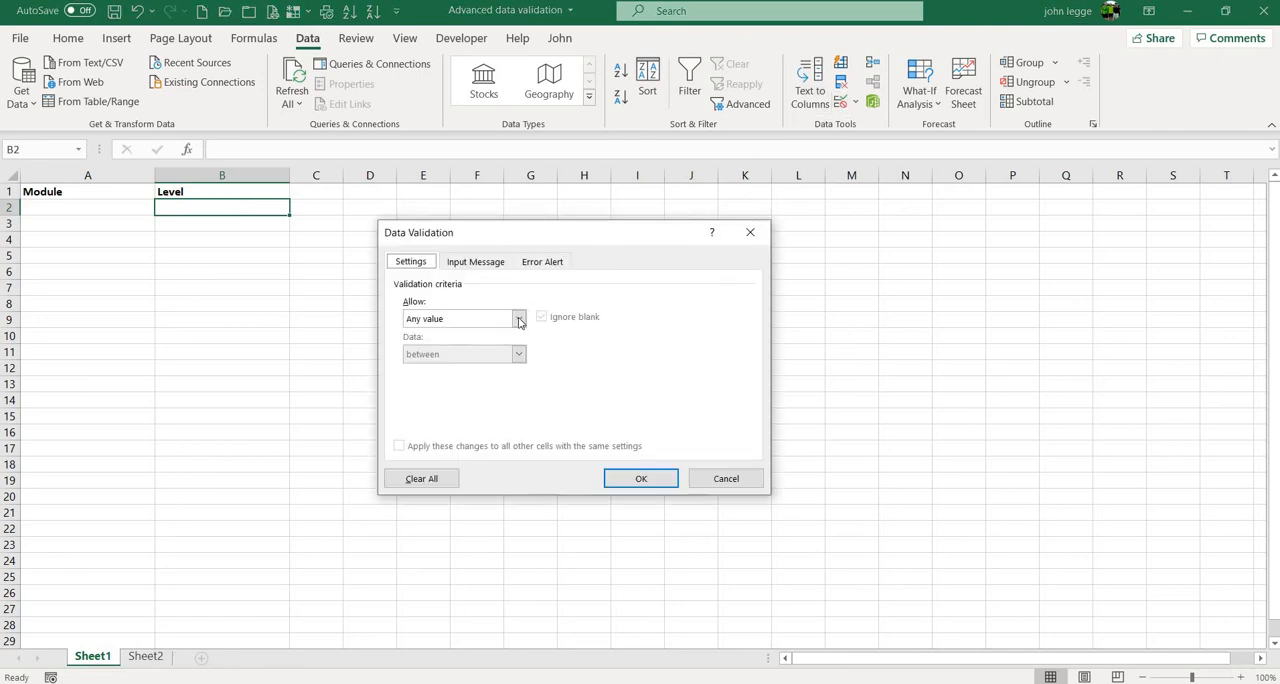
click(519, 318)
click(468, 366)
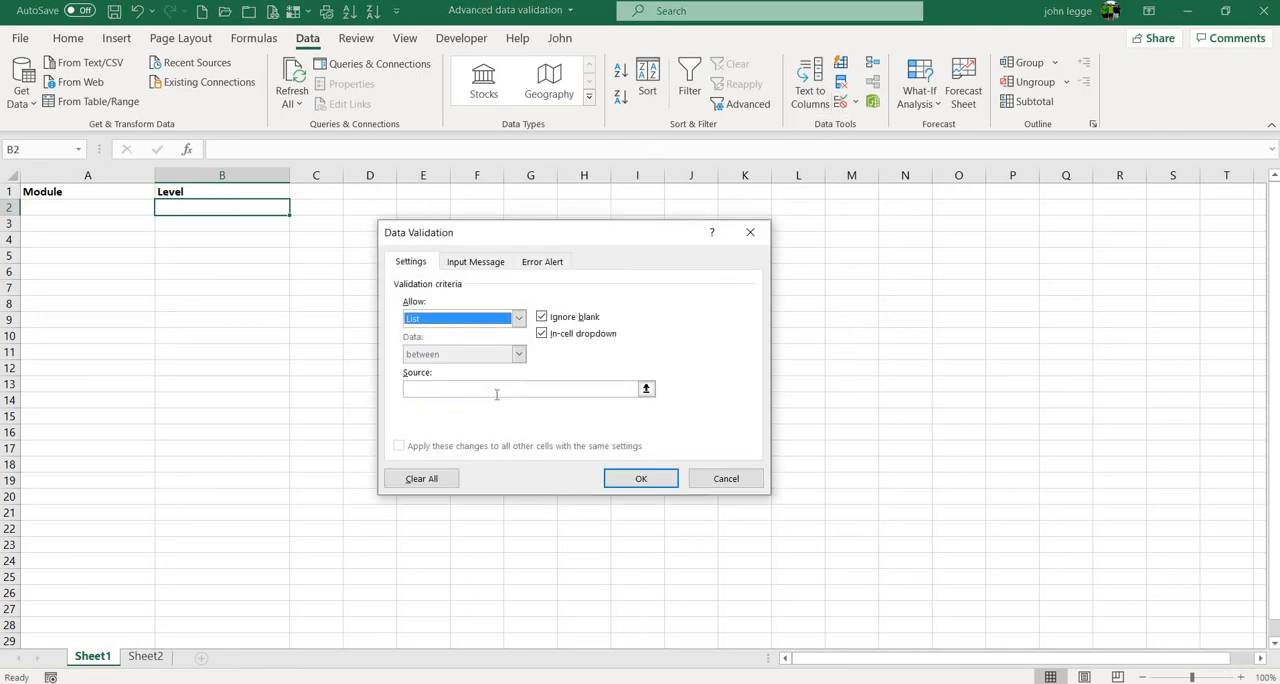
click(497, 392)
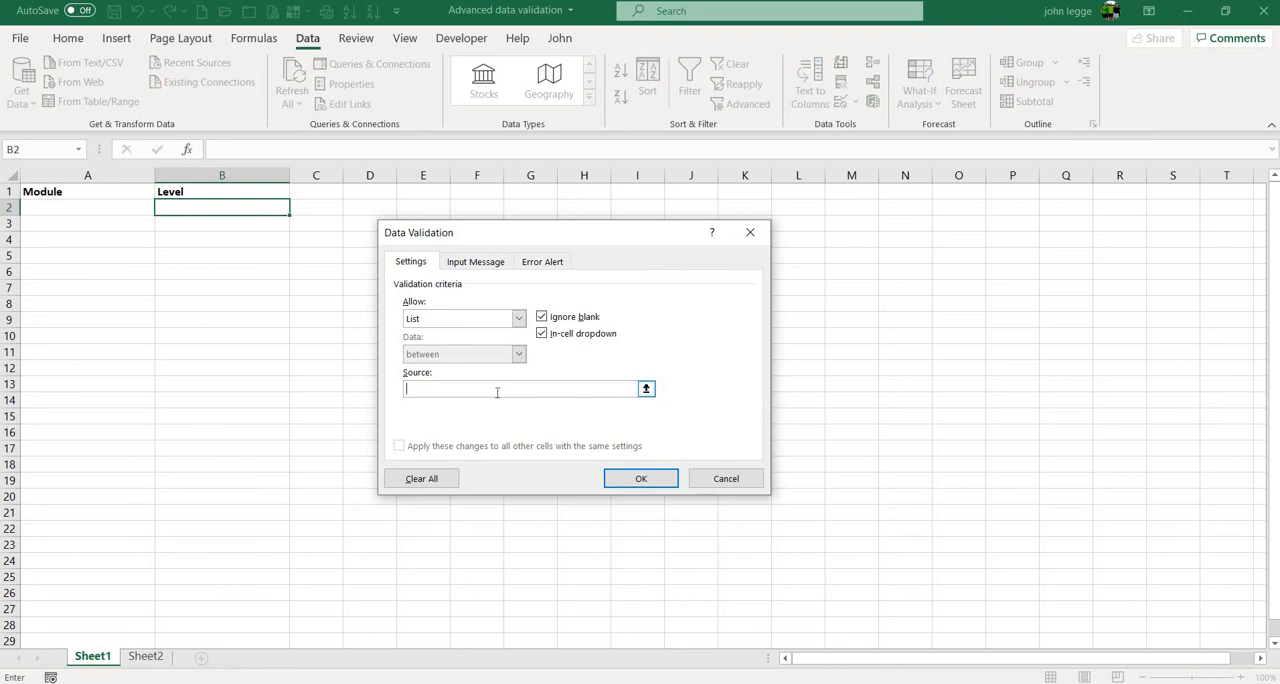
text(=INDIRECT()
click(116, 210)
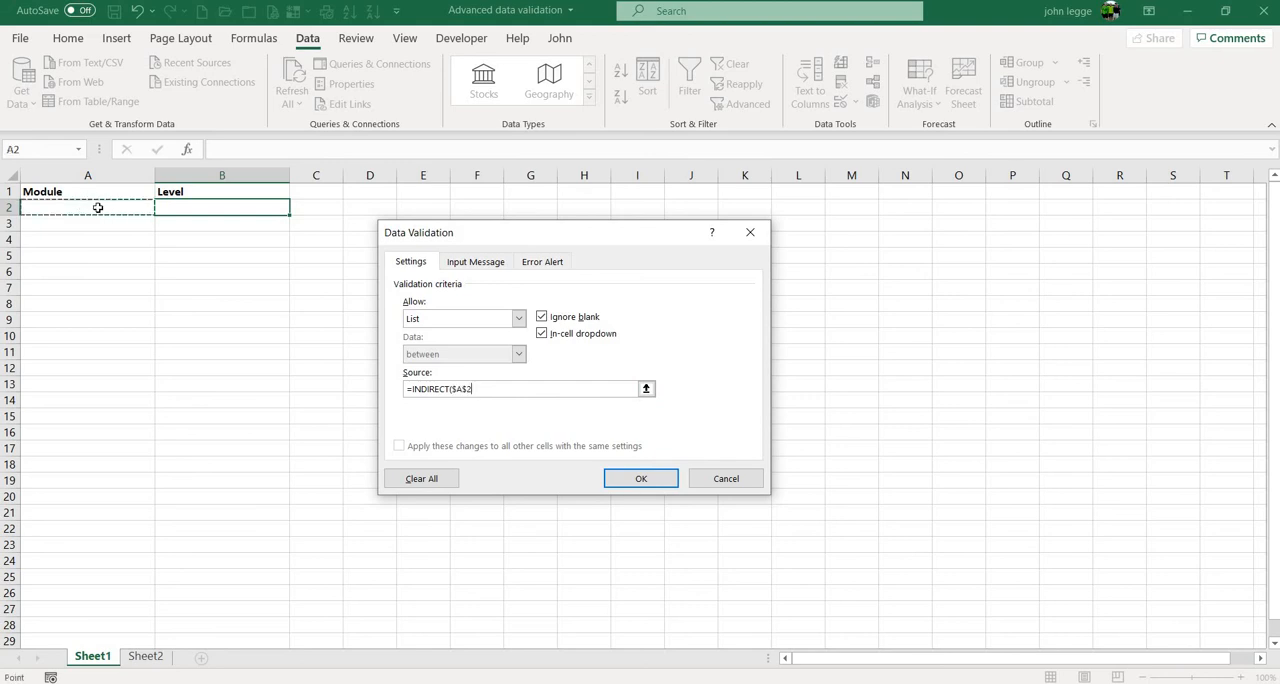
text())
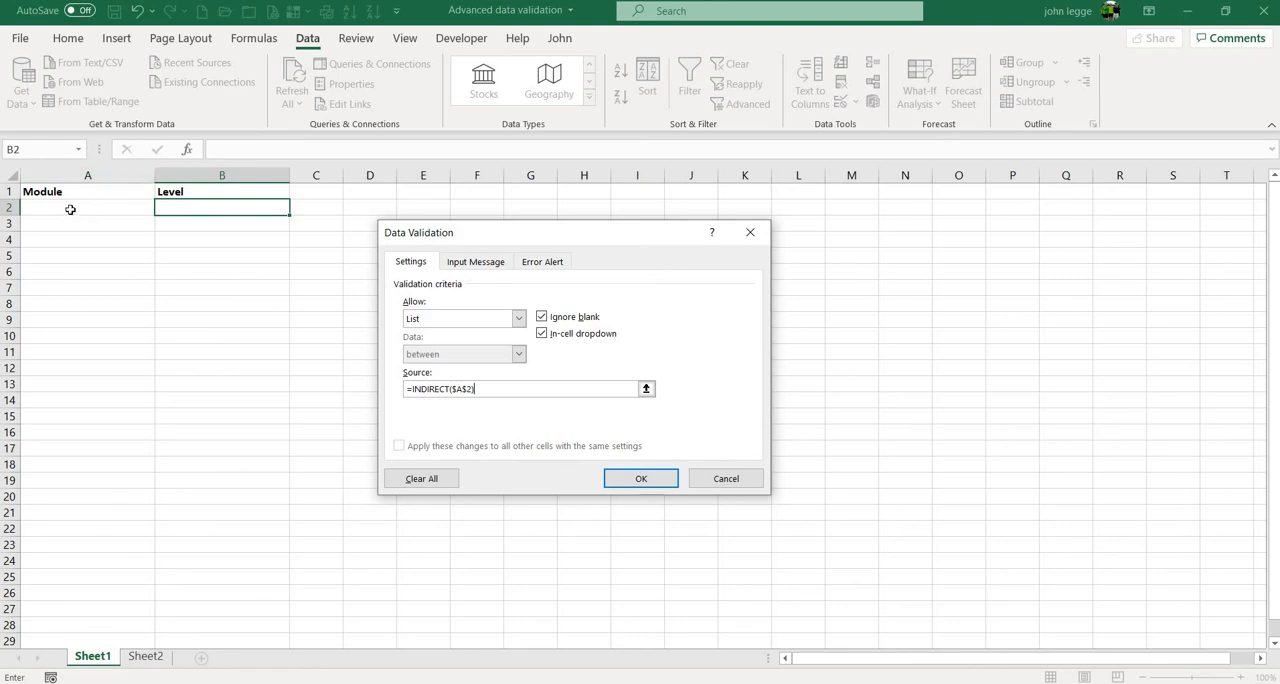
click(652, 484)
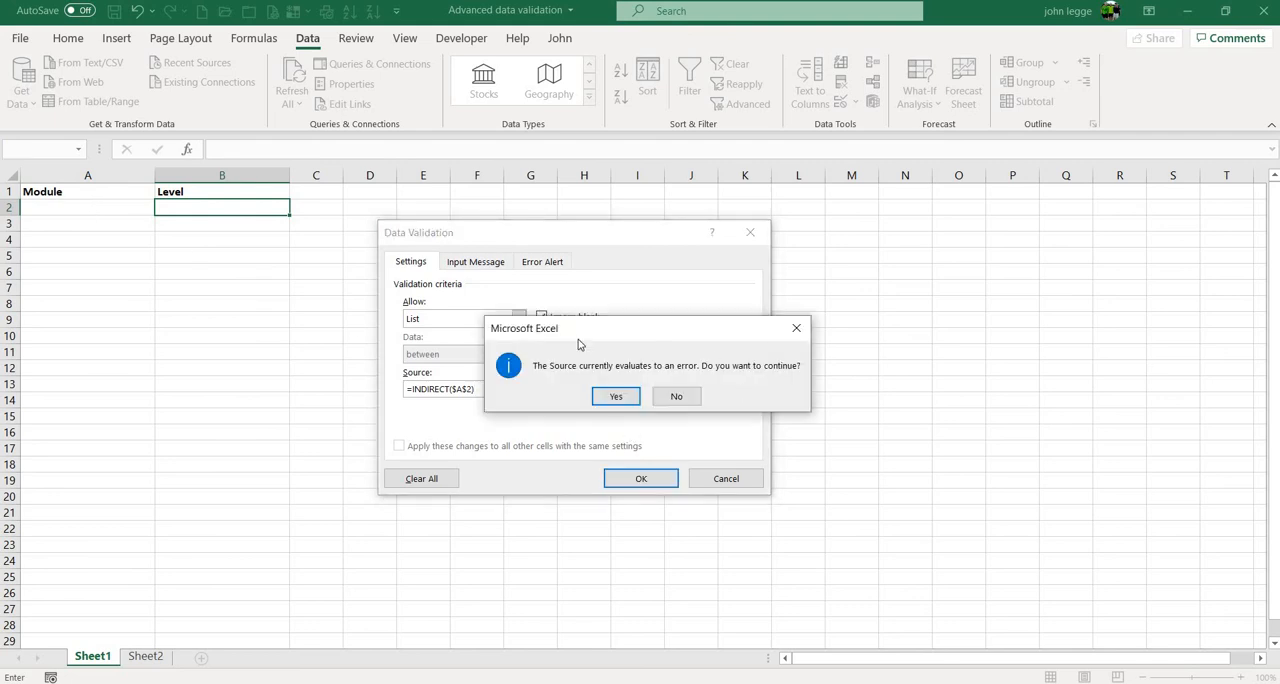
click(616, 397)
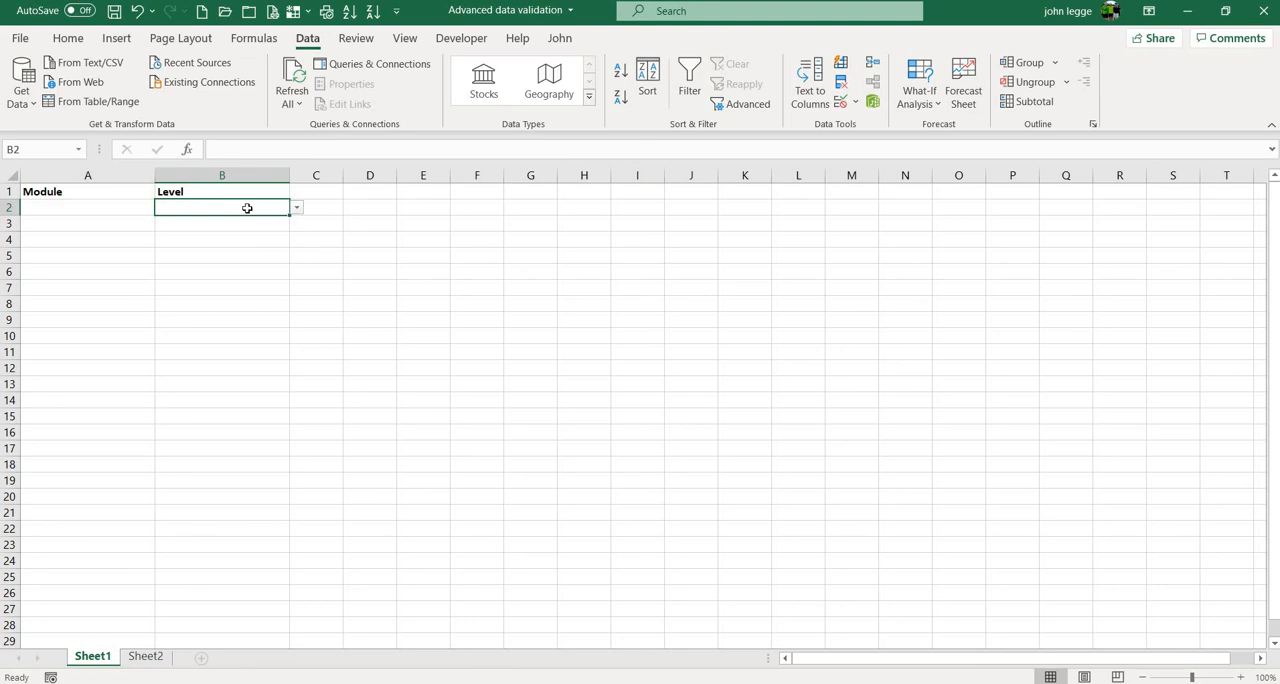
- Choose Excel as the module in A2 and check the level choices offered in B2
click(130, 208)
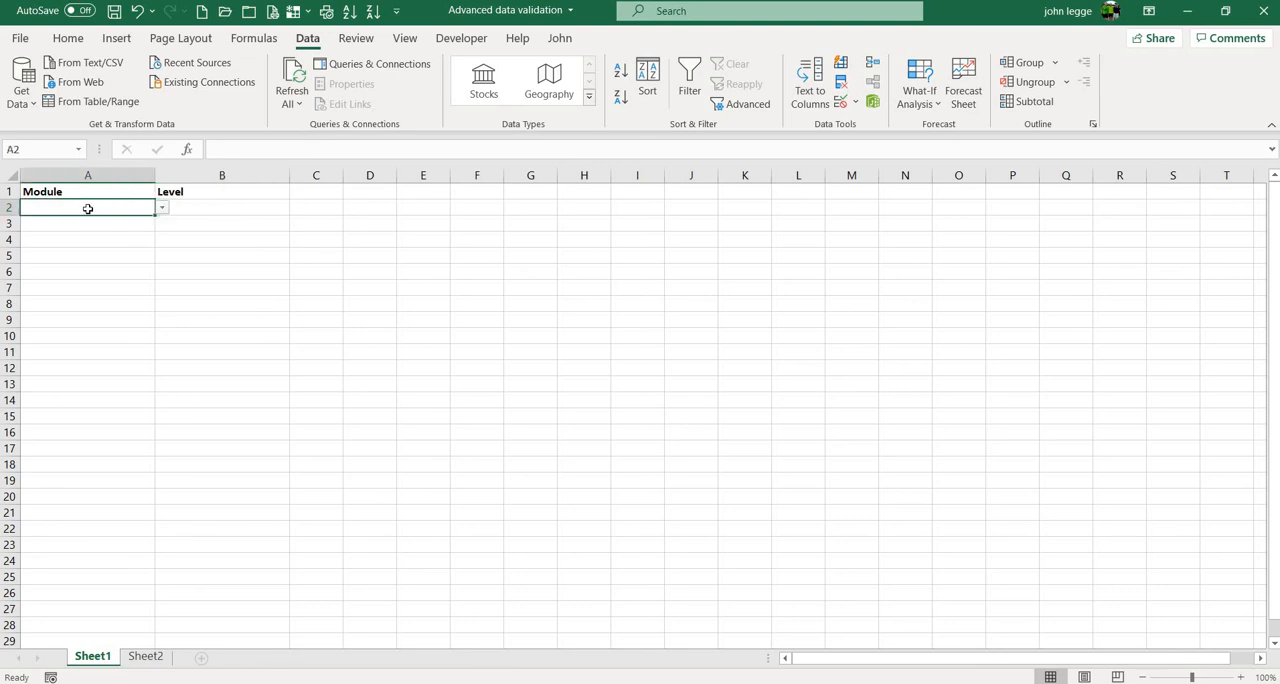
click(165, 212)
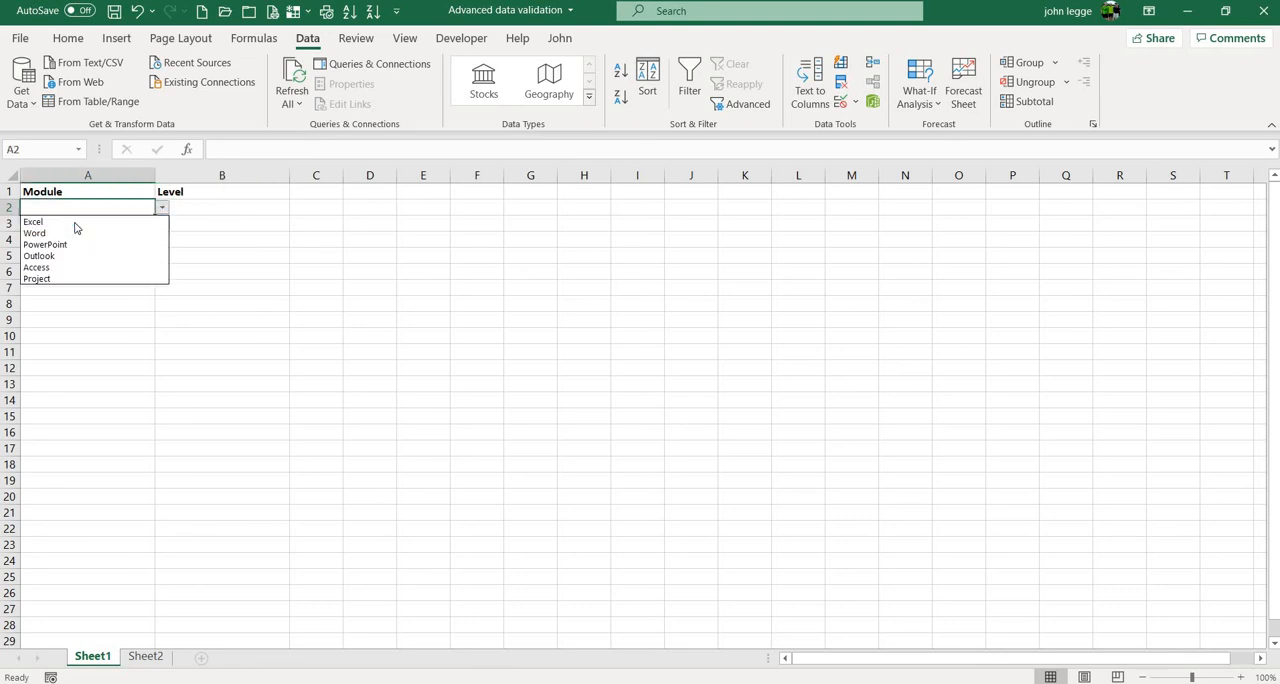
click(70, 221)
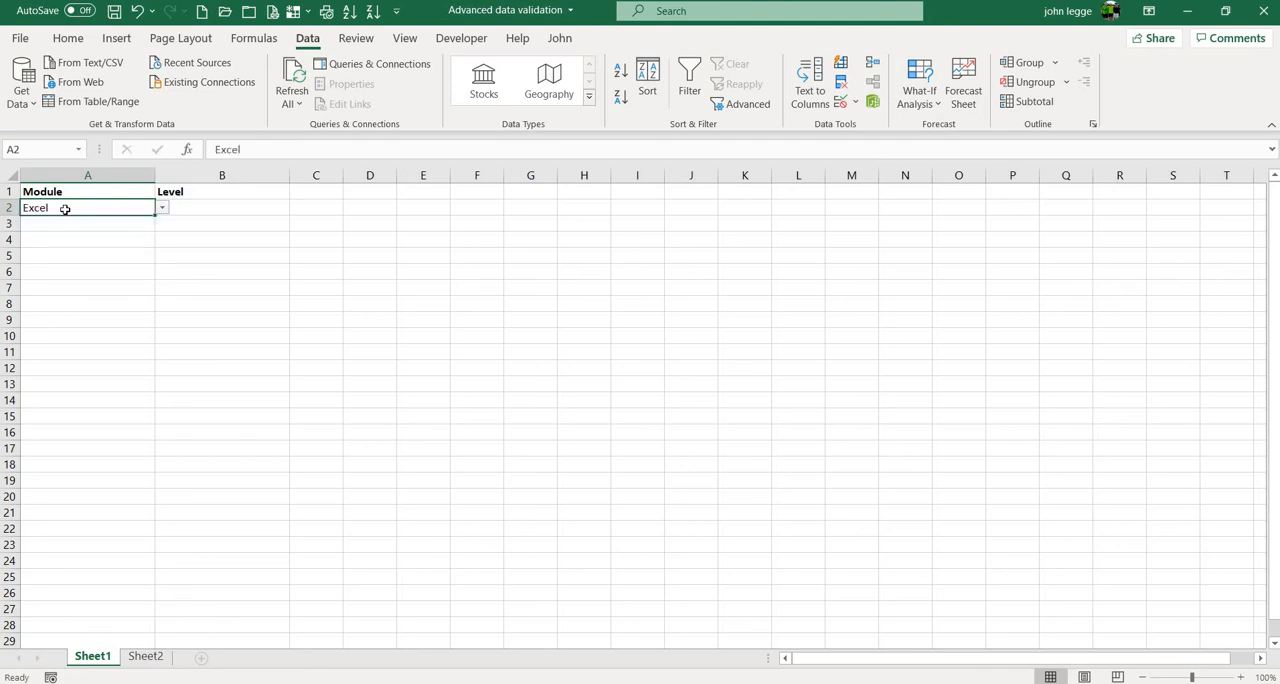
click(229, 207)
key(alt+Down)
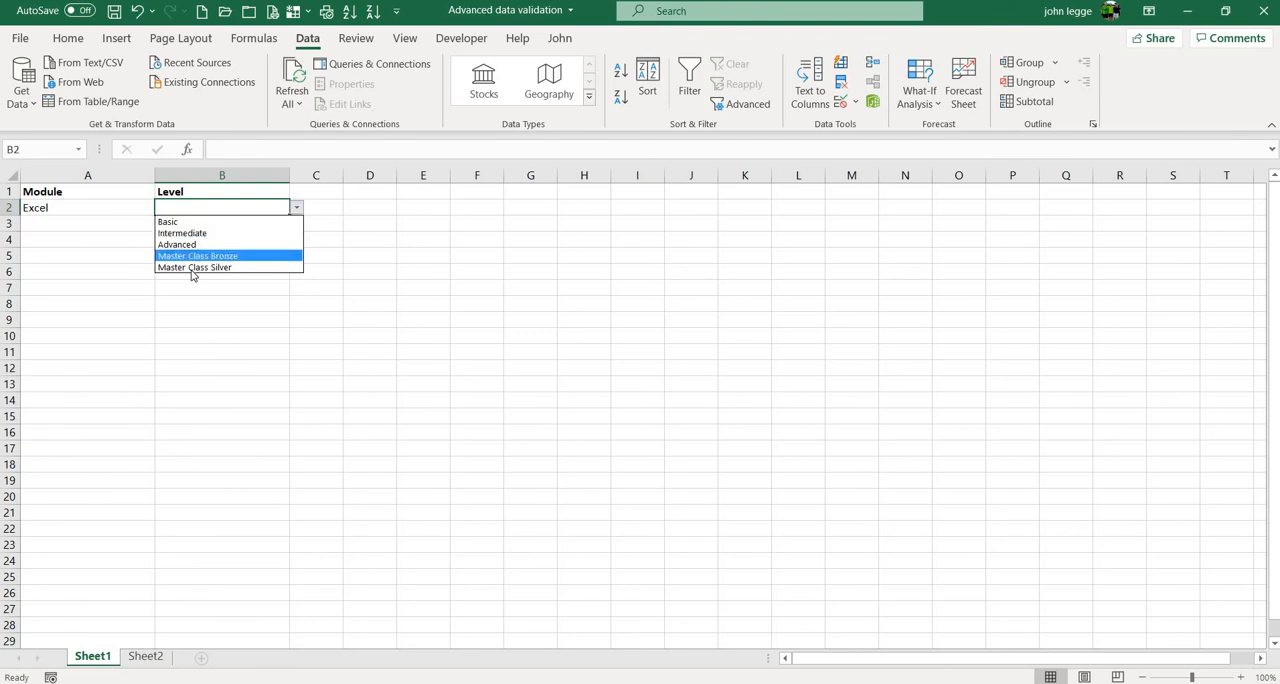
key(Up)
key(Up)
- Change the module in A2 to Word and check the level choices offered in B2
click(118, 204)
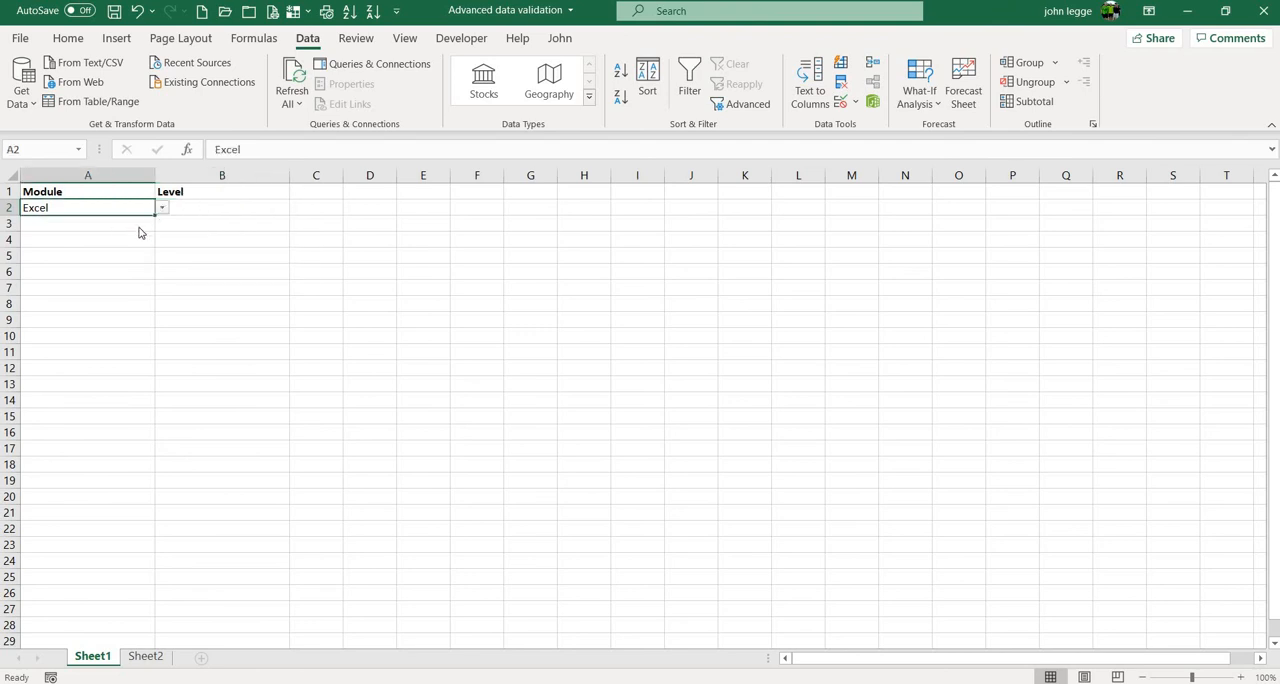
key(alt+Down)
key(Down)
key(Return)
key(Tab)
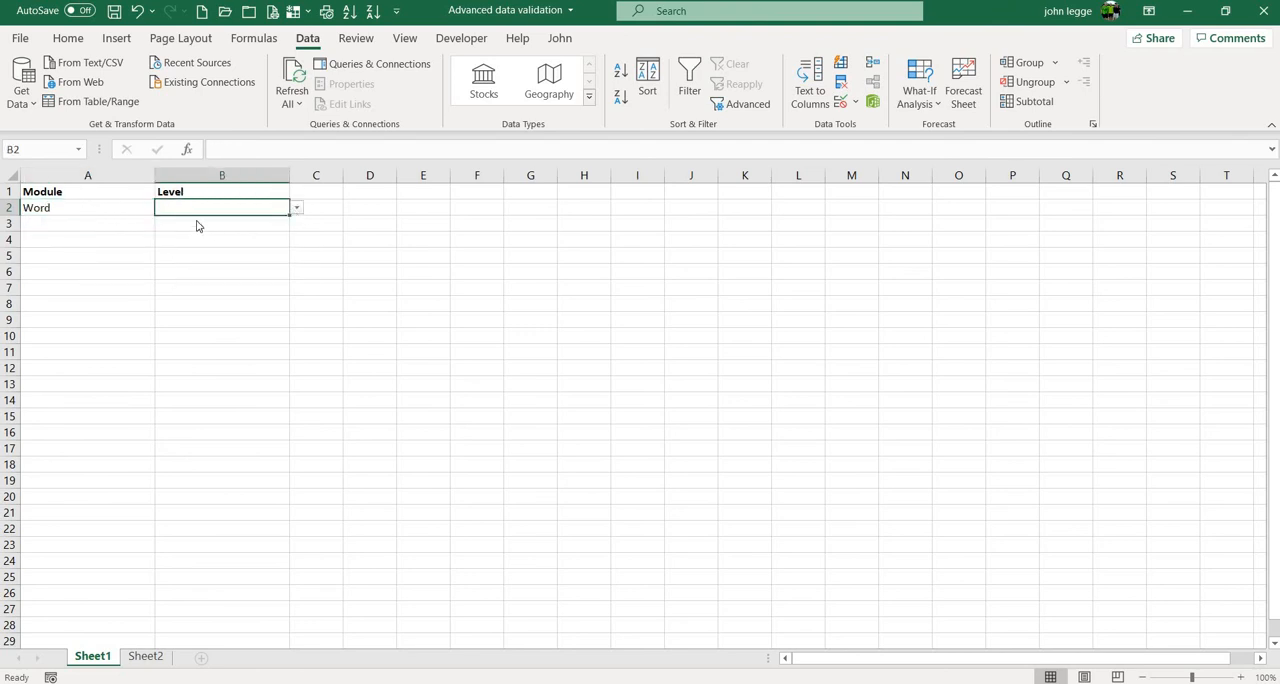
key(alt+Down)
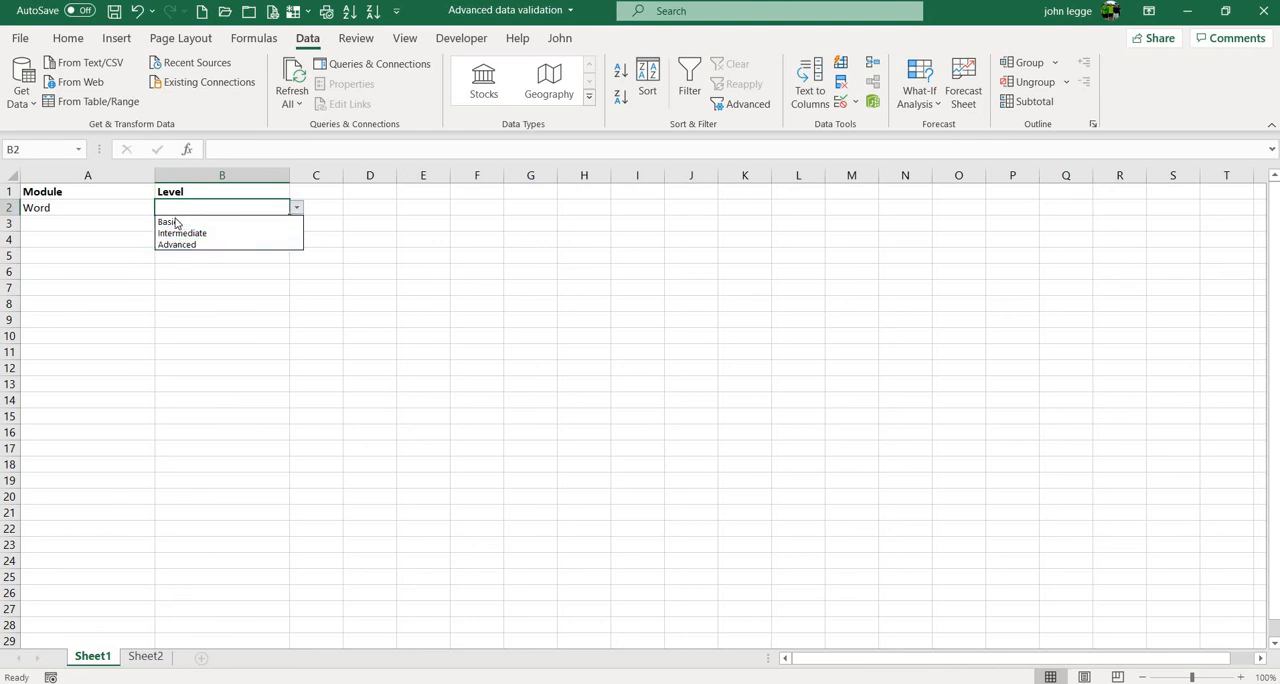
- Set the module in A2 to Outlook and check the level choices in B2, leaving the level blank
click(122, 206)
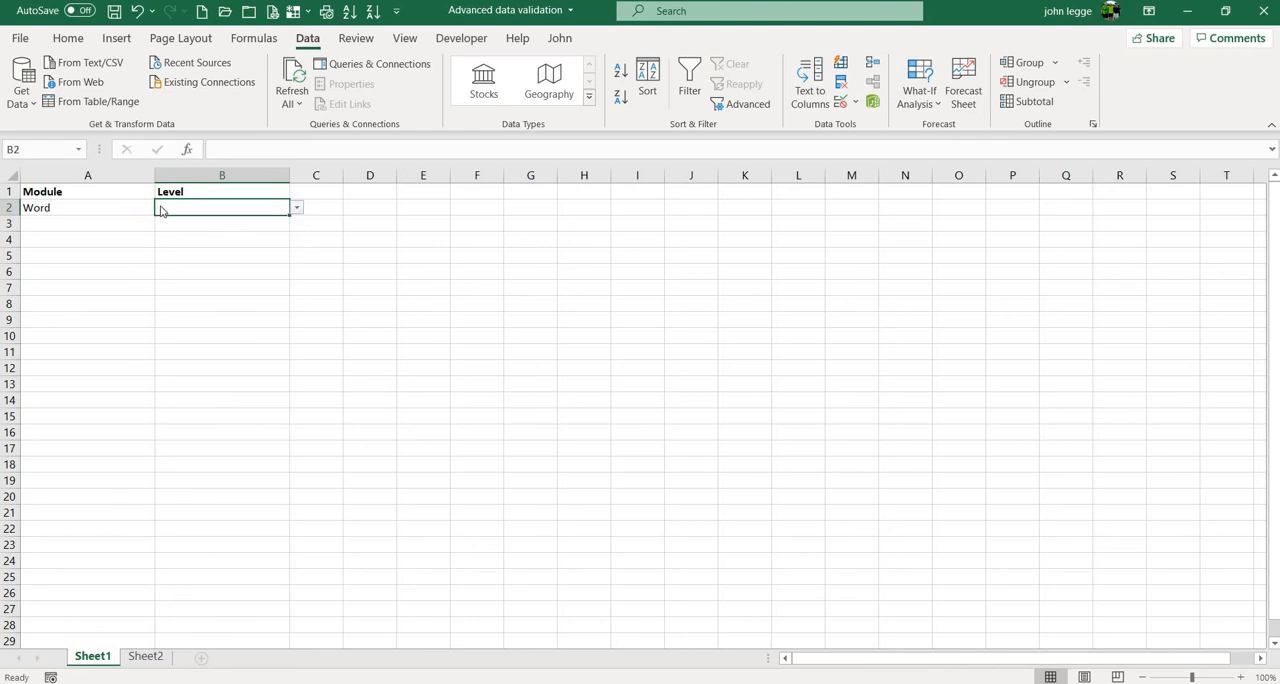
click(162, 208)
click(115, 256)
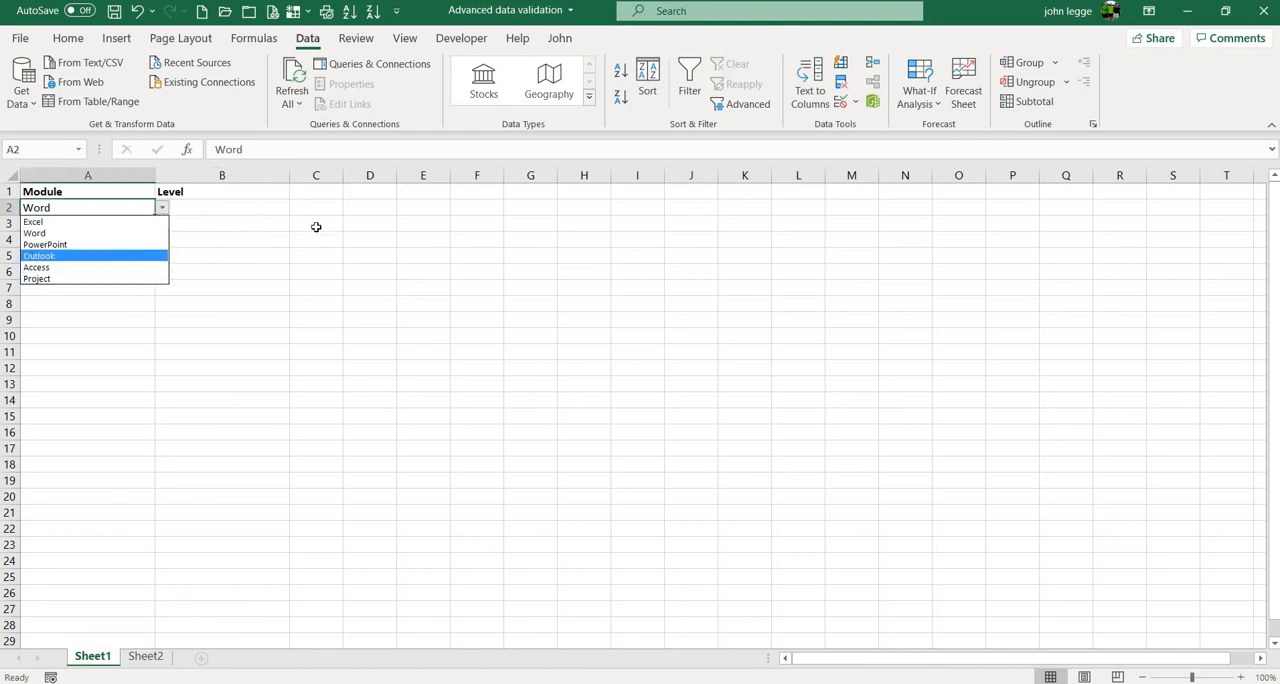
click(283, 209)
click(297, 209)
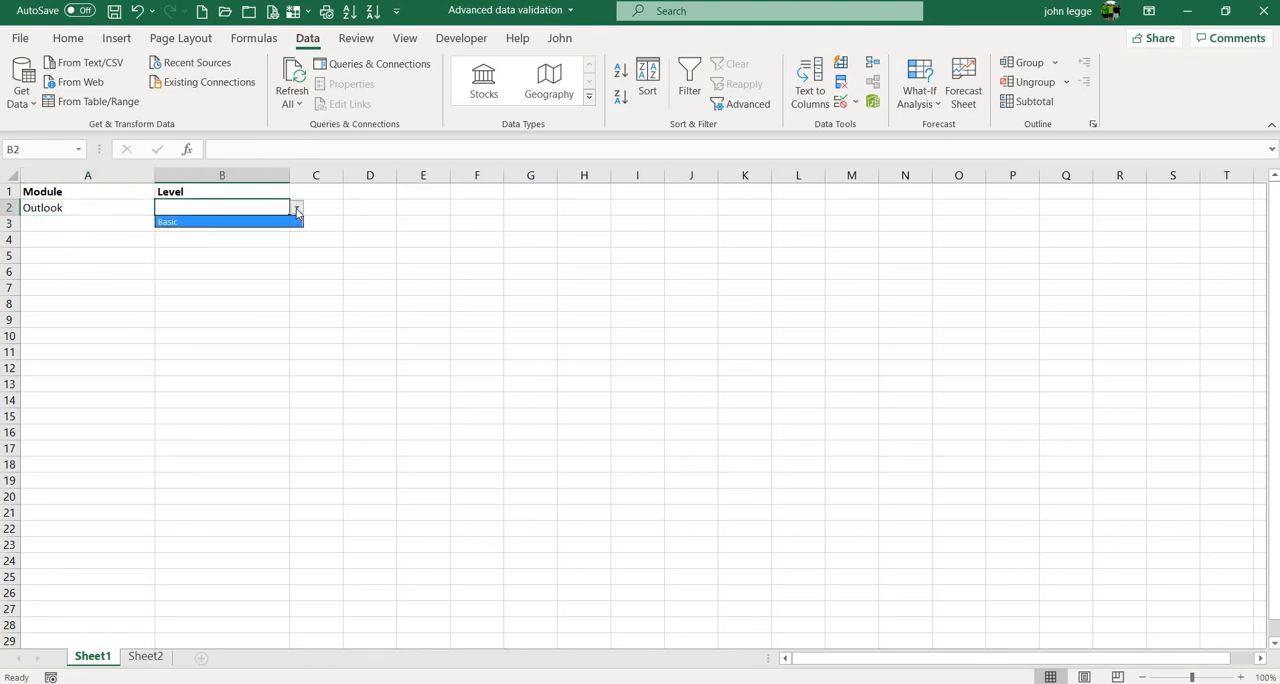
click(297, 211)
click(130, 237)
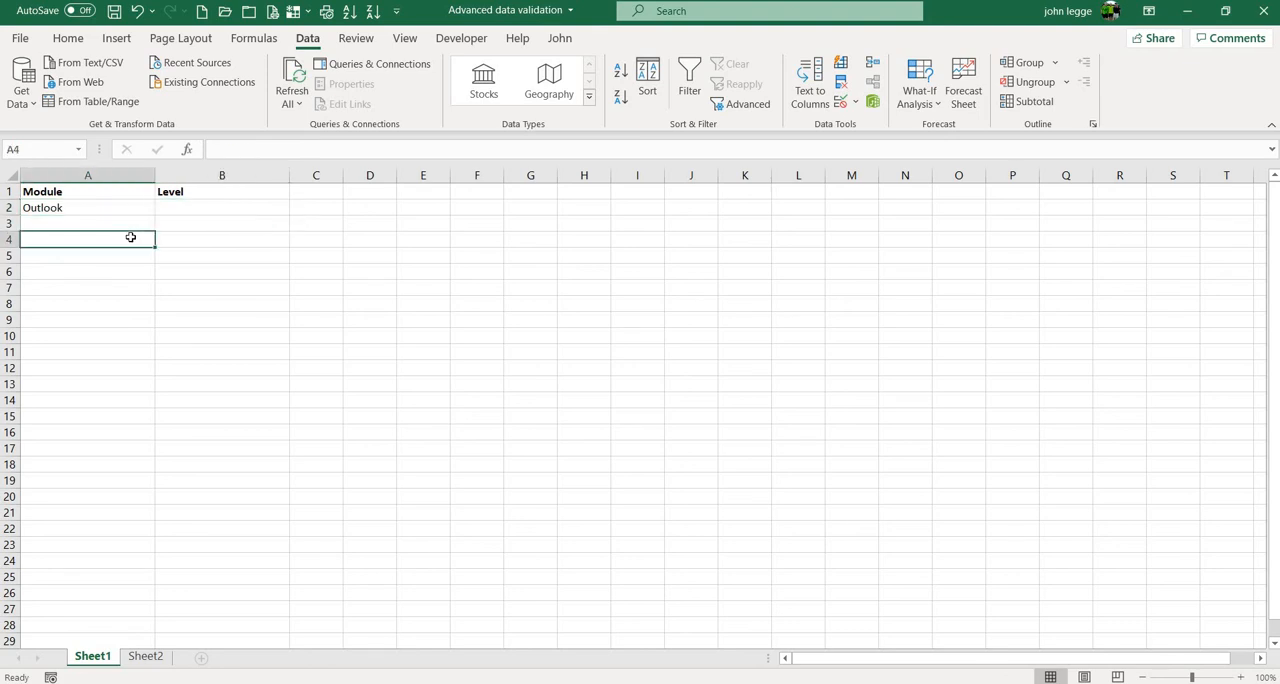